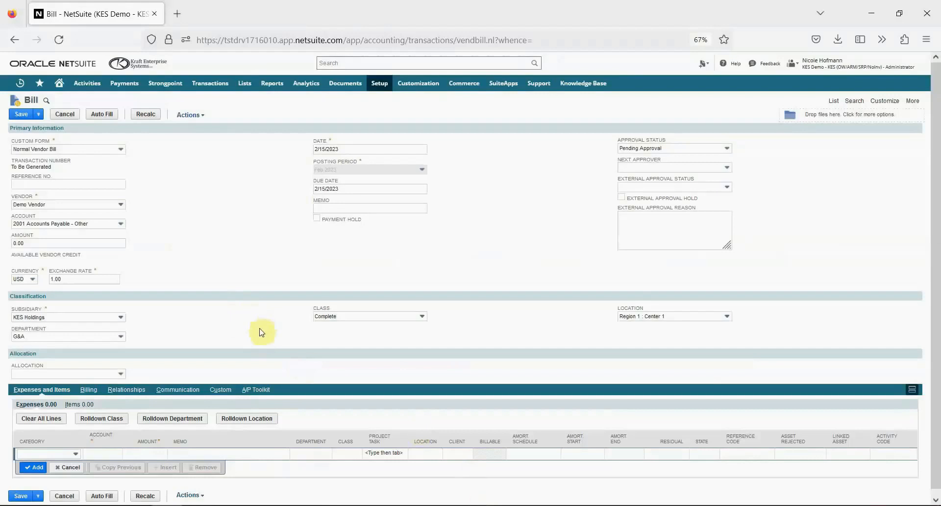
- Add an expense line of 100.00 for account 1080 Asset Clearing Account to the Demo Vendor bill
click(174, 453)
text(100)
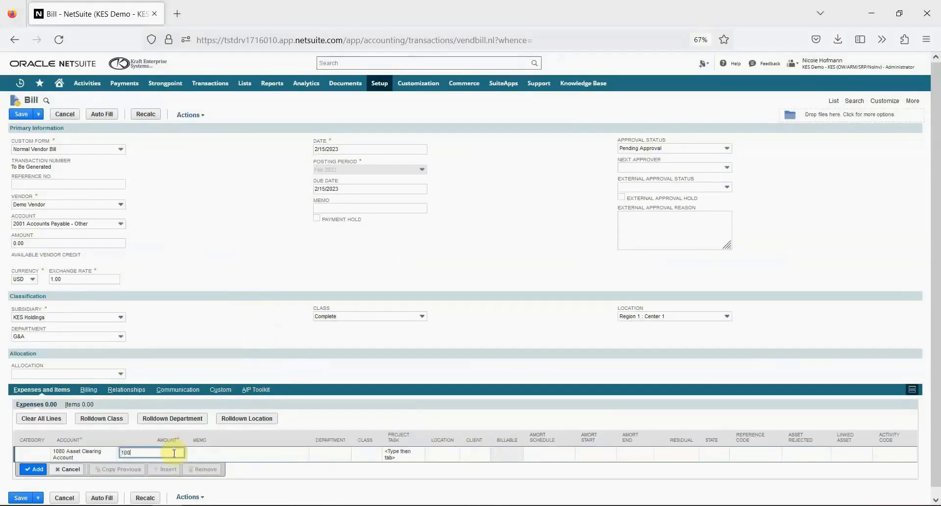
key(Tab)
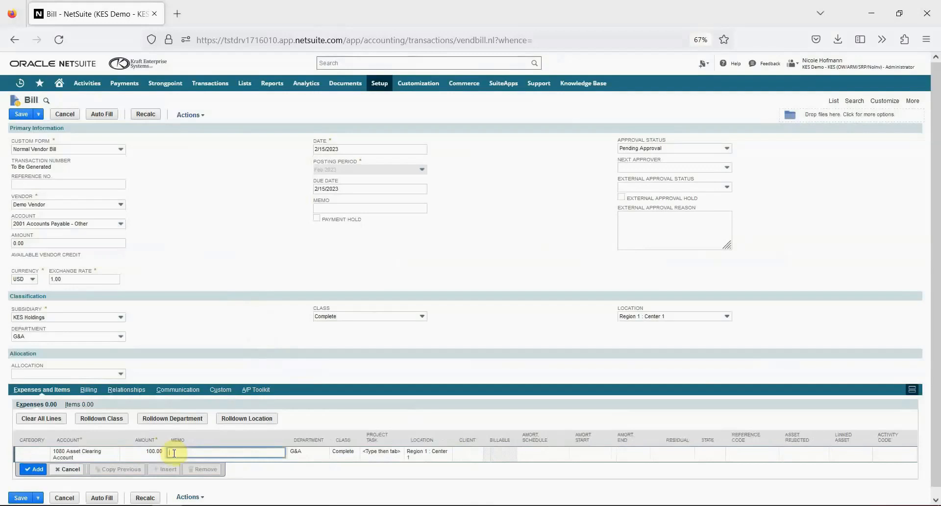
click(34, 468)
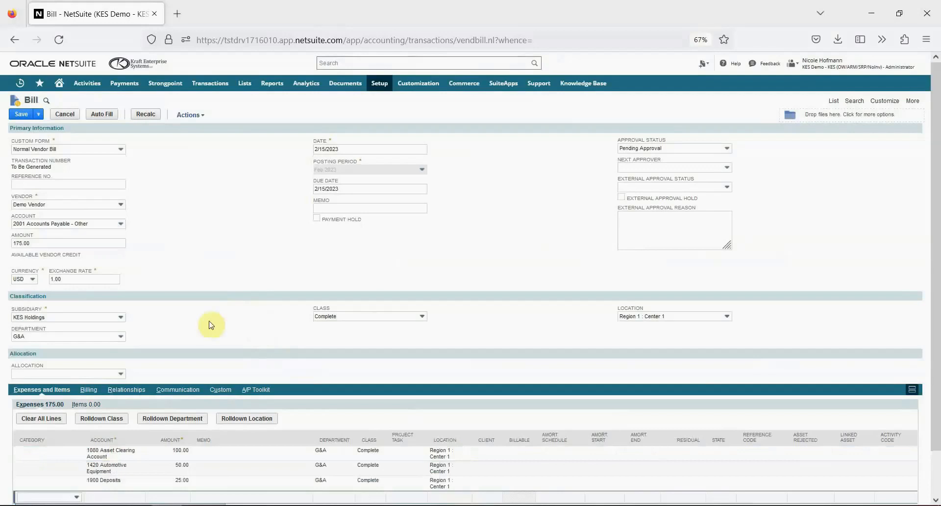
- Set the bill's department to Other and roll the department down to all expense lines
click(108, 335)
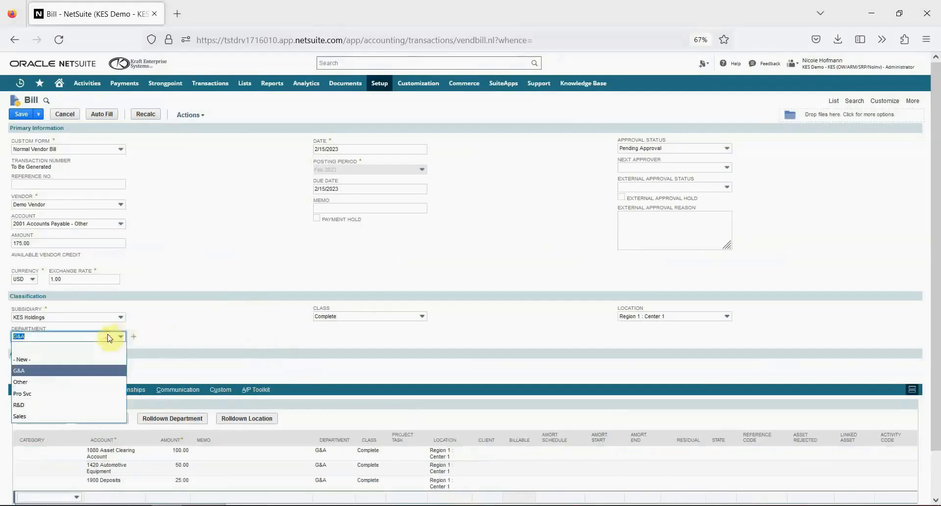
click(80, 382)
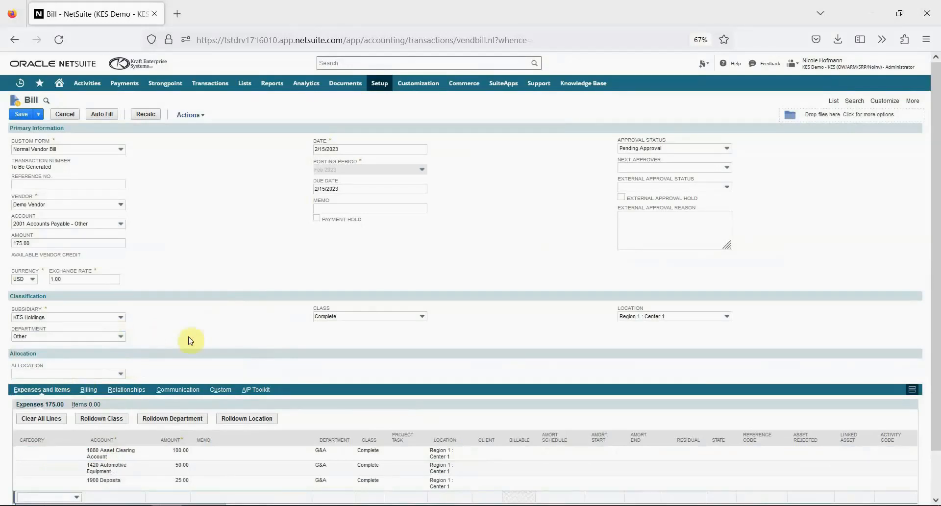
click(185, 420)
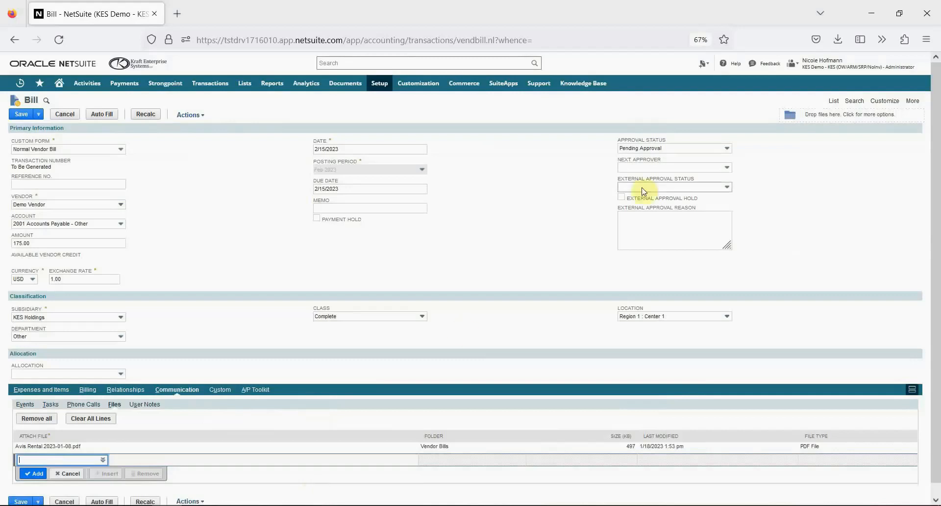
- Assign the next approver on the pending bill and save it
click(651, 168)
text(g)
click(653, 189)
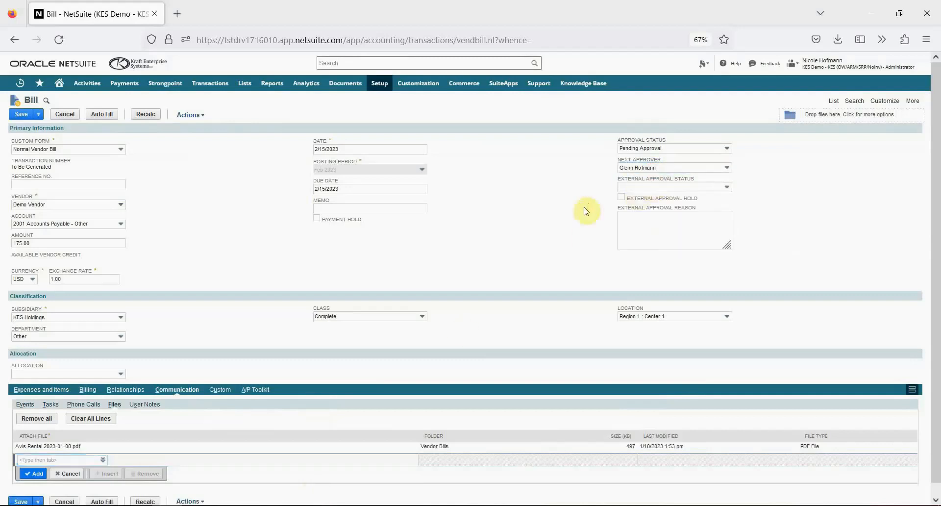
click(21, 114)
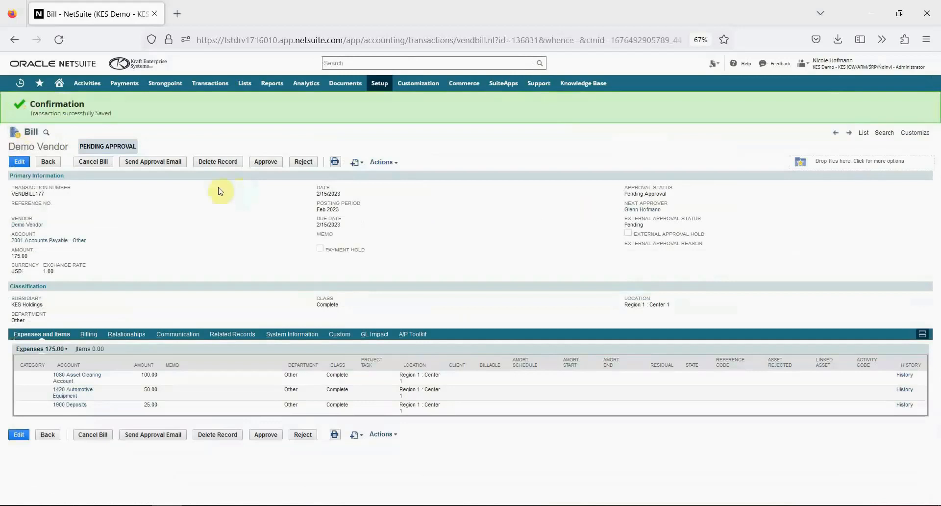
- Send the approval email for the saved bill and reload the bill record
click(154, 166)
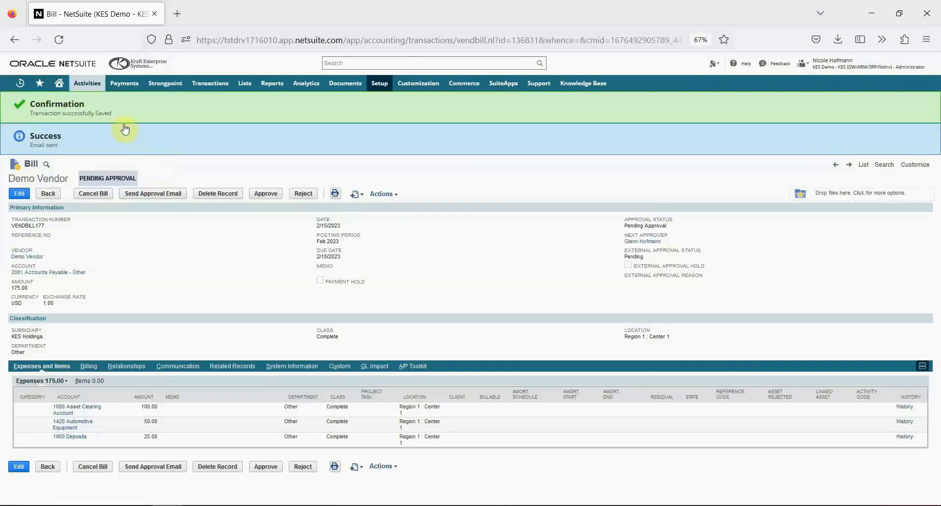
click(58, 39)
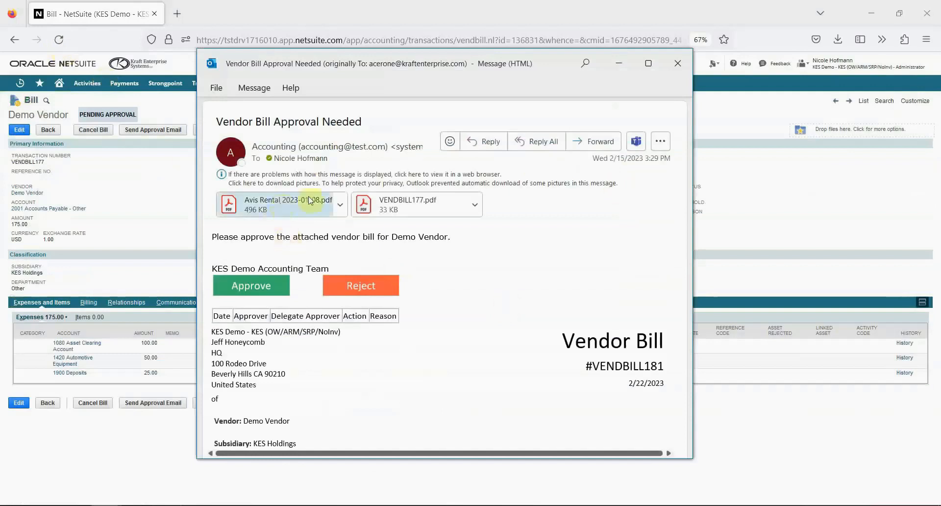
- Review the VENDBILL177.pdf attachment of the approval email in the PDF reader and close it
right_click(429, 203)
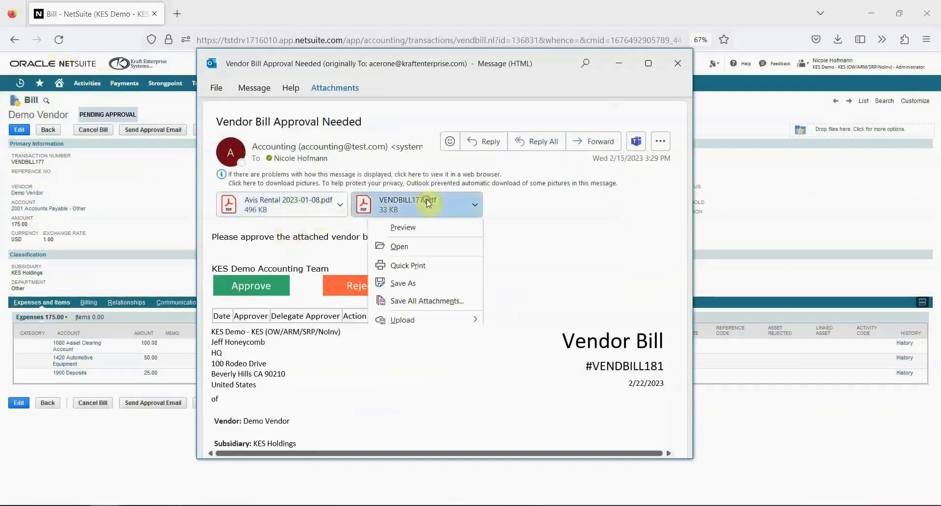
click(426, 242)
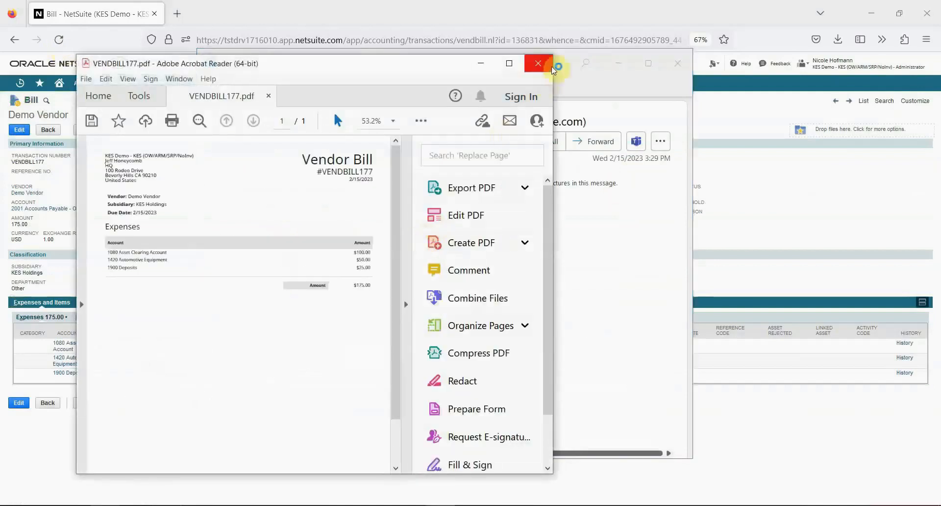
click(551, 67)
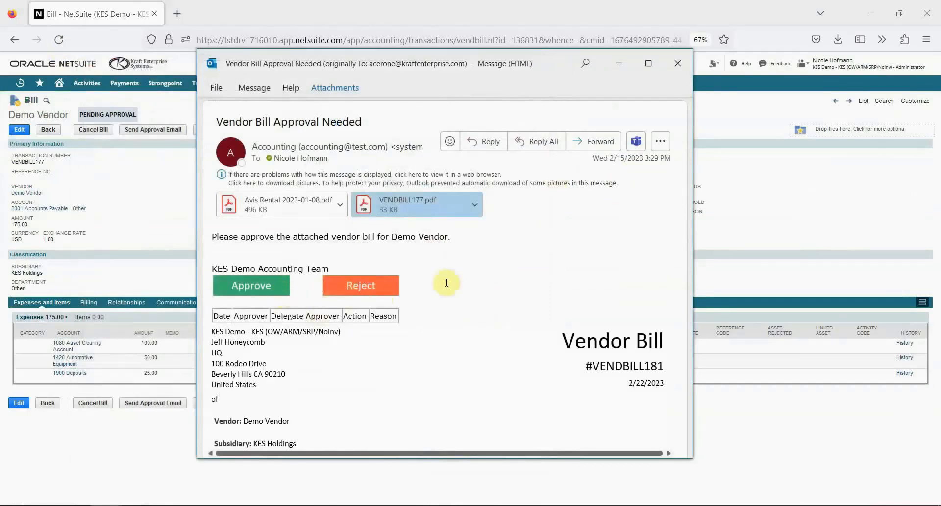
- Approve the vendor bill from the email, reload its record and show its system information
click(250, 285)
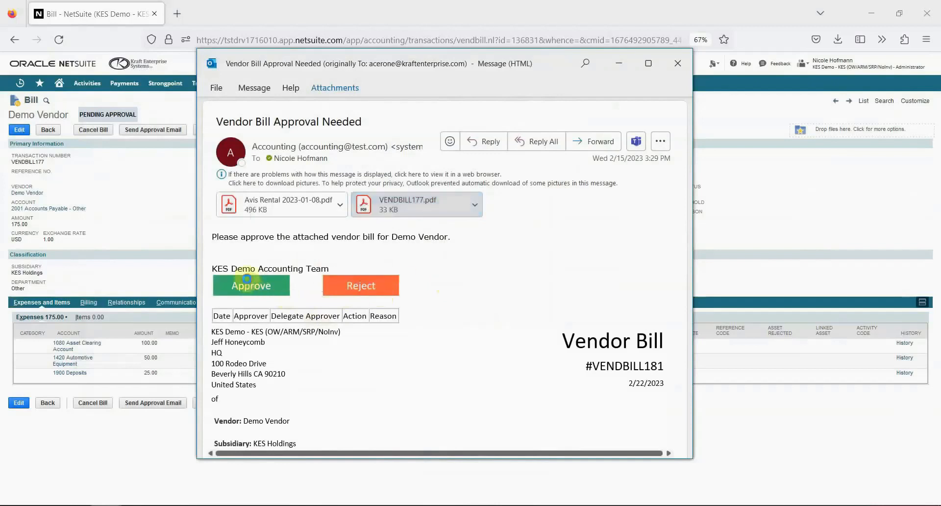
click(142, 175)
click(59, 39)
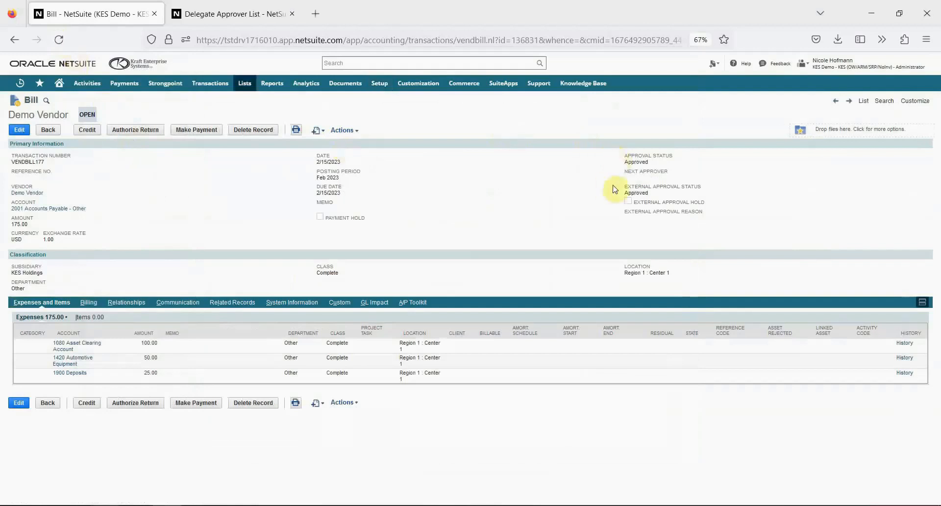
click(282, 304)
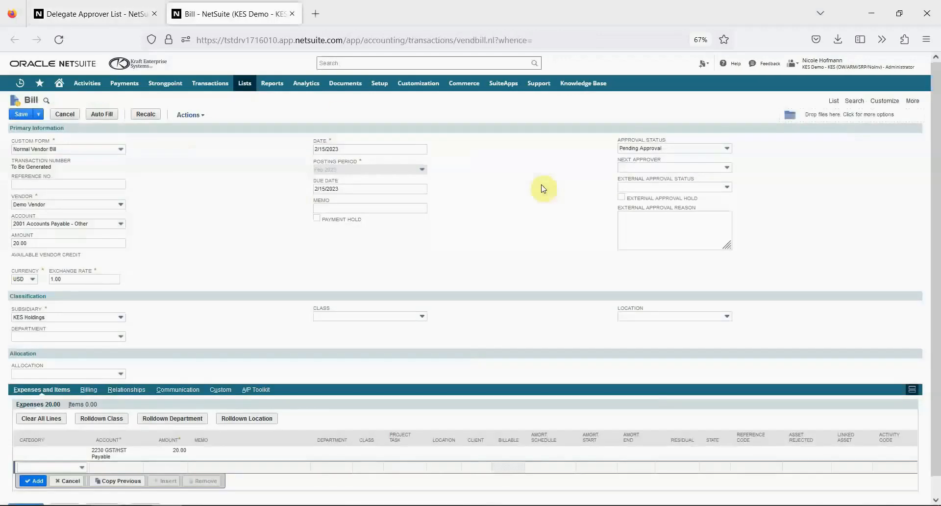
- Choose the next approver on the new 20.00 Demo Vendor bill
click(625, 167)
click(631, 180)
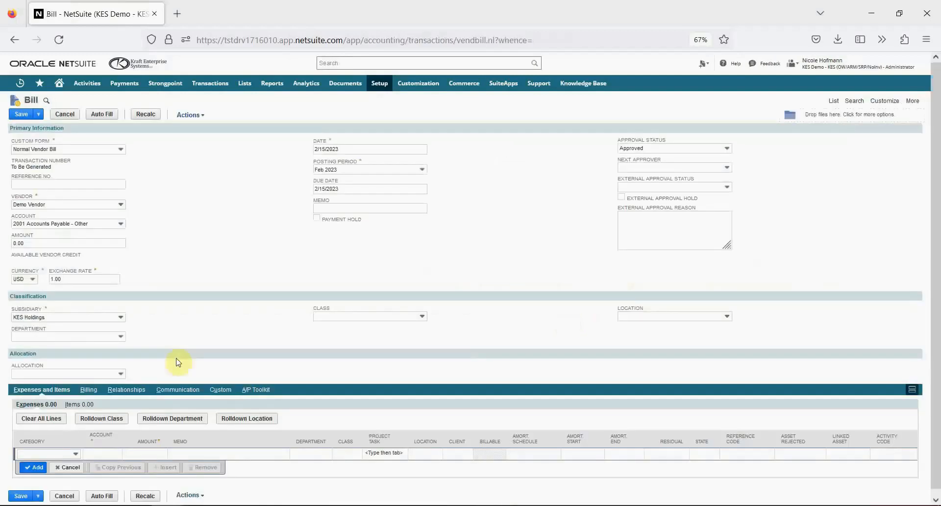
- Add an allocation of 1000 to the bill using Rent Department Allocation and account 6200 Rent Expense
click(110, 374)
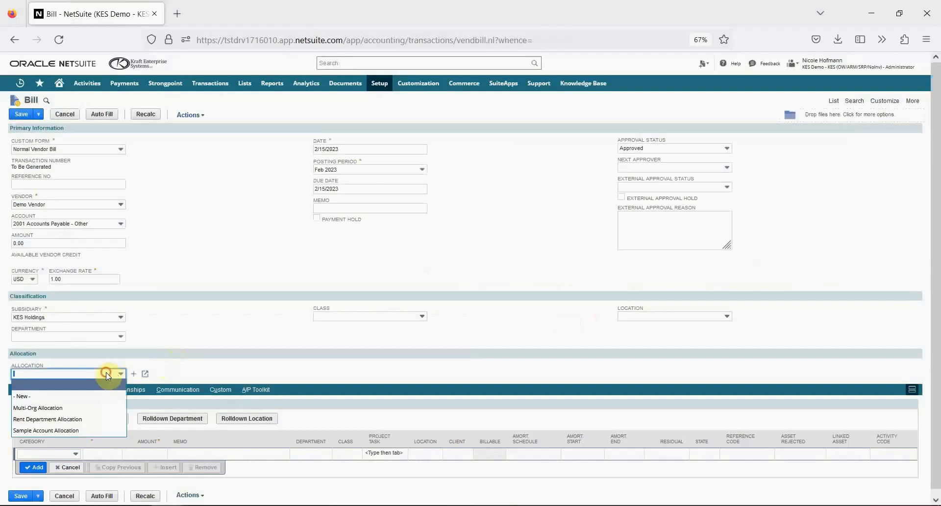
click(76, 420)
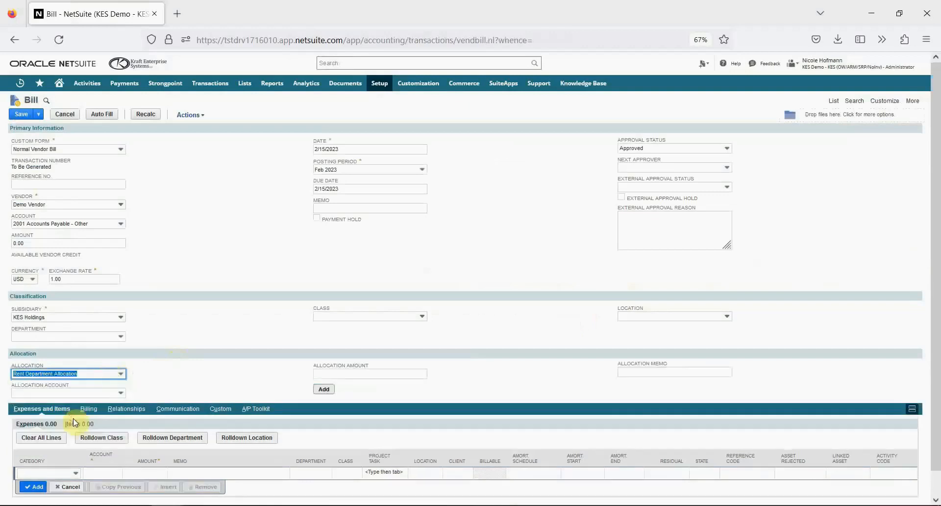
click(71, 394)
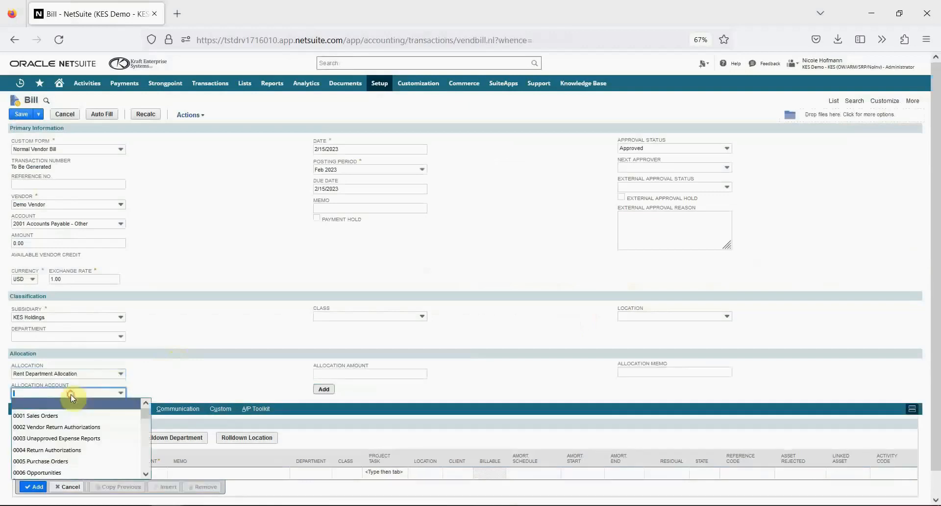
click(72, 402)
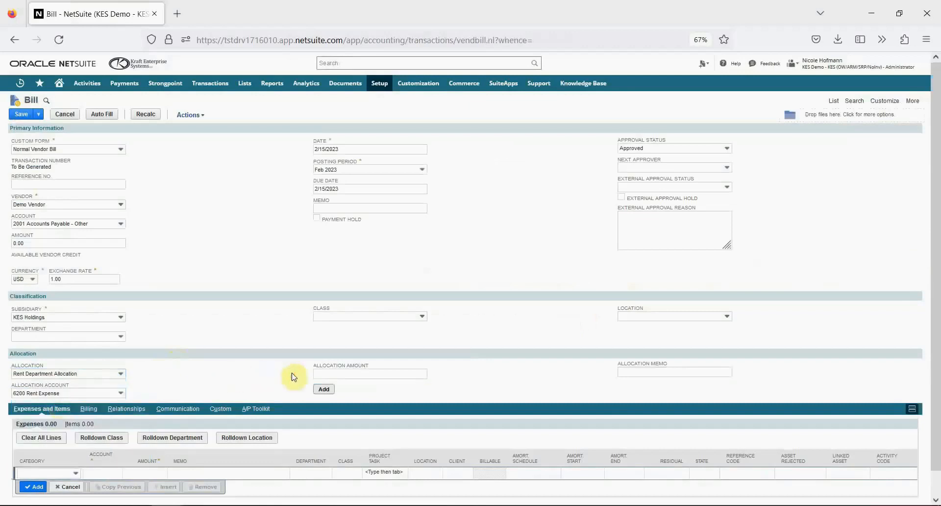
click(322, 373)
text(1000)
click(324, 389)
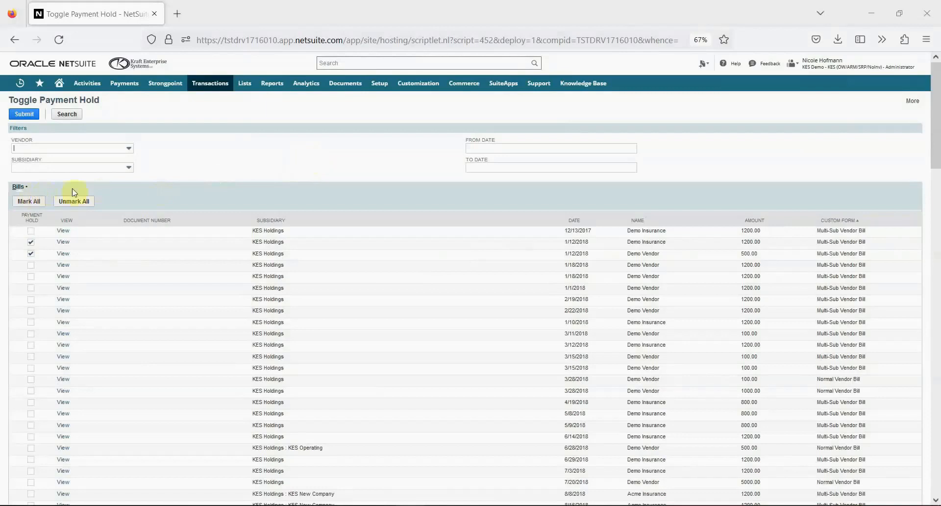
- Put the two 3/28/2018 Demo Vendor bills on payment hold and check the 100.00 bill's record
click(30, 379)
click(31, 390)
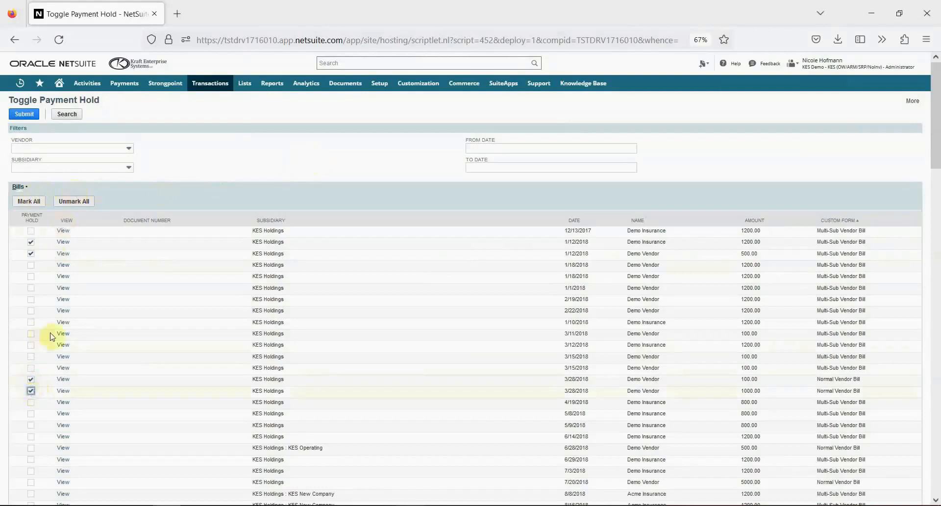
click(19, 114)
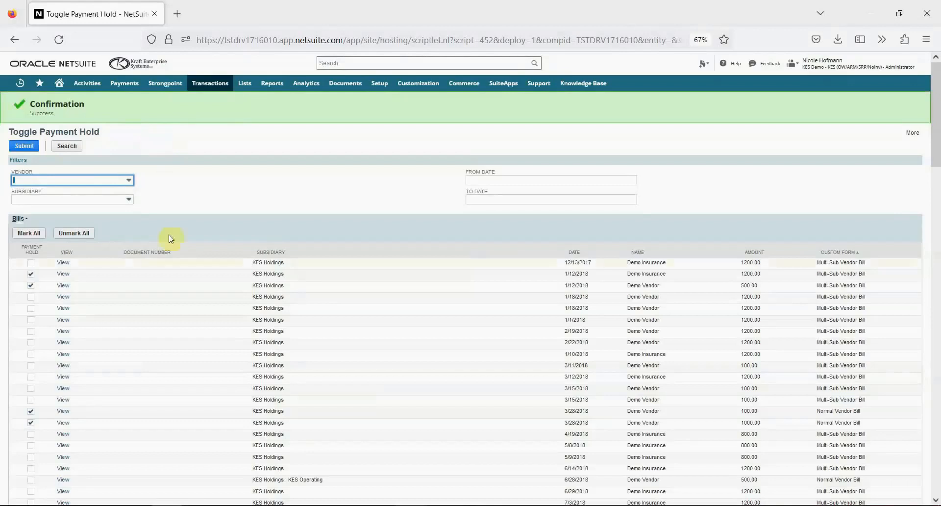
click(63, 410)
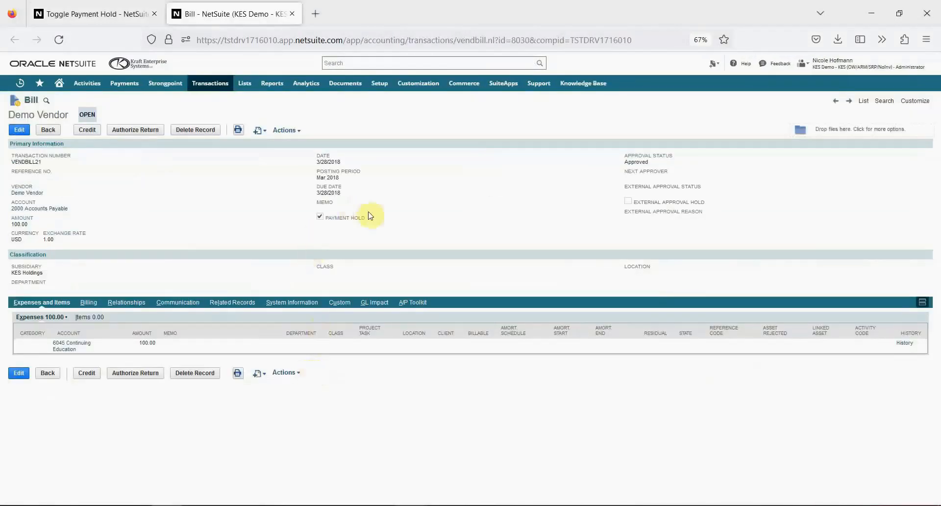
key(ctrl+w)
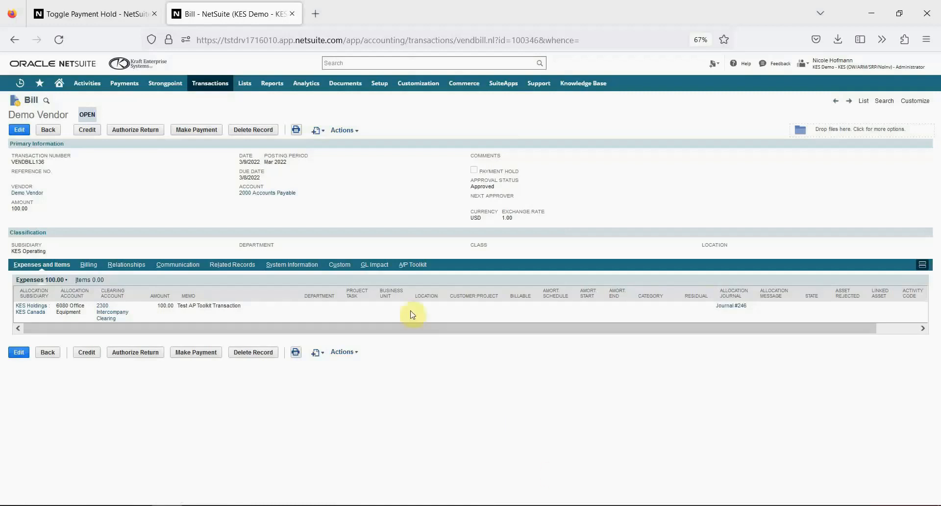
- Start a payment for the Demo Vendor bill and enable Send Payment Notifications on it
click(185, 130)
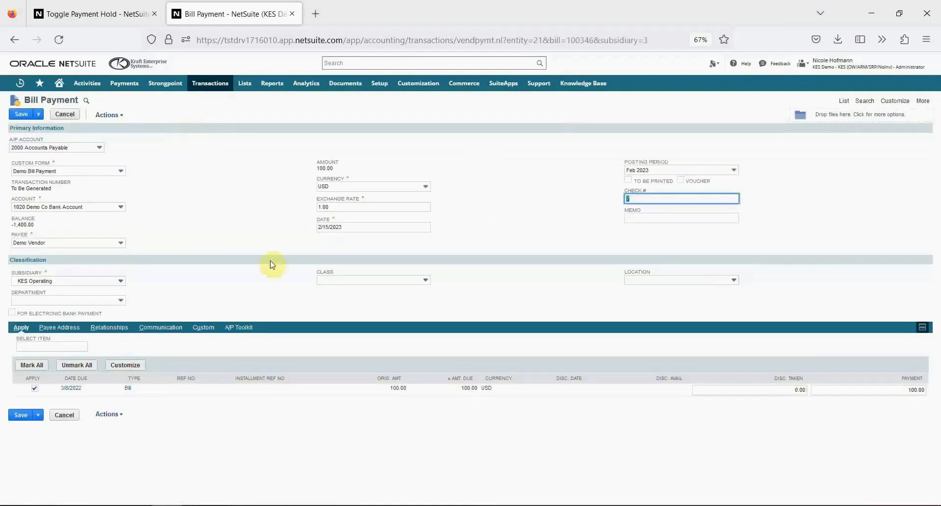
click(248, 328)
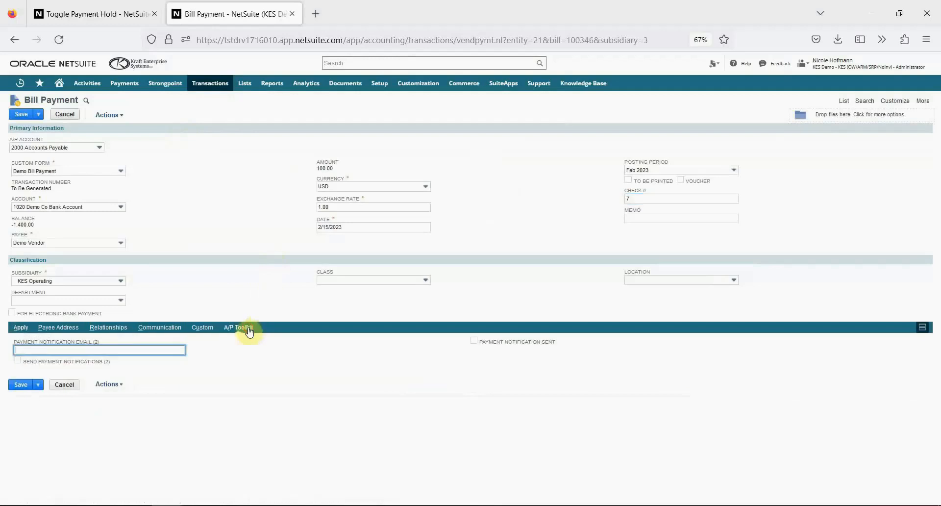
click(18, 360)
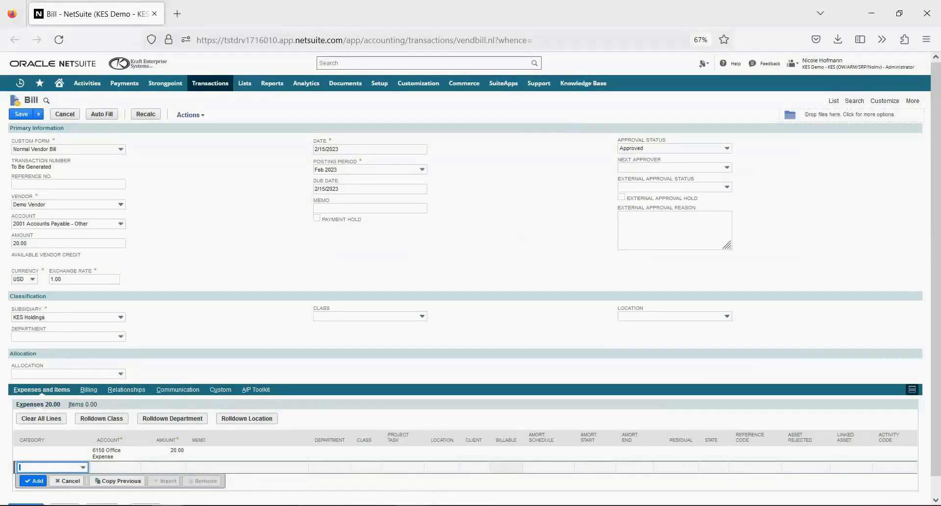
- Enable Pay When Paid on the 20.00 Demo Vendor bill and fill in its Pay When Paid link
click(245, 391)
scroll(247, 413, down, 2)
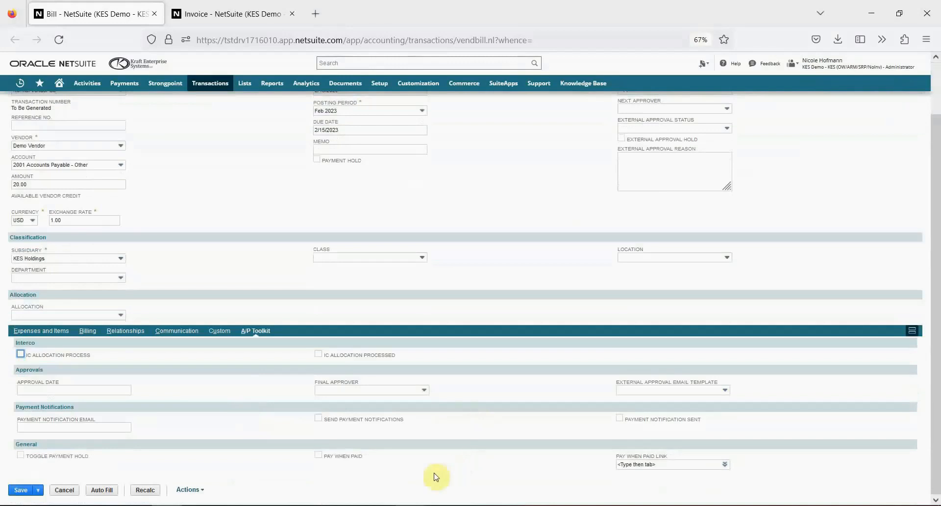
click(317, 456)
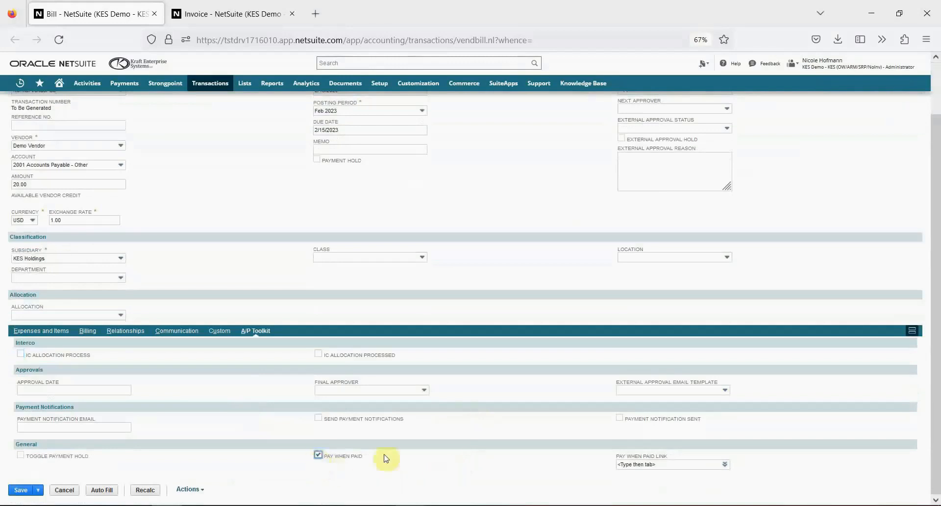
click(633, 464)
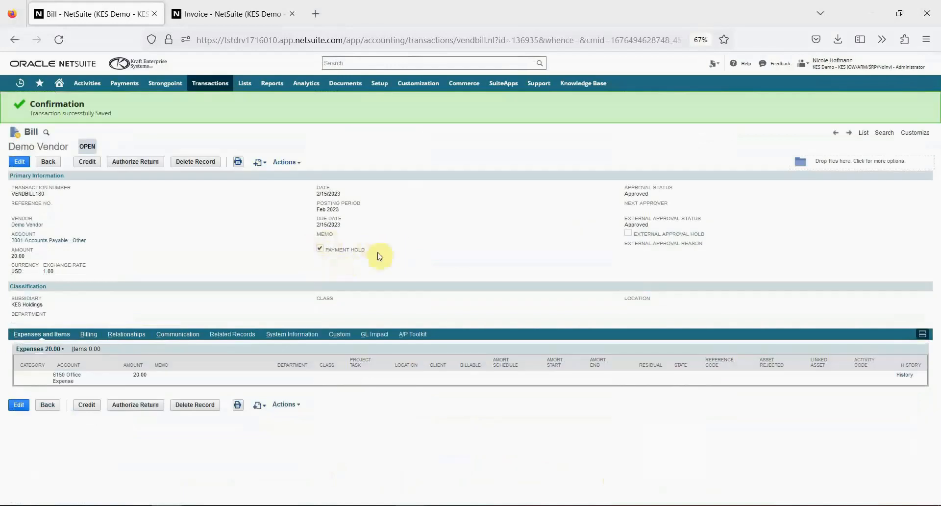
- Switch to the invoice in the other browser tab and return to the vendor bill
key(ctrl+Tab)
click(171, 135)
key(ctrl+Tab)
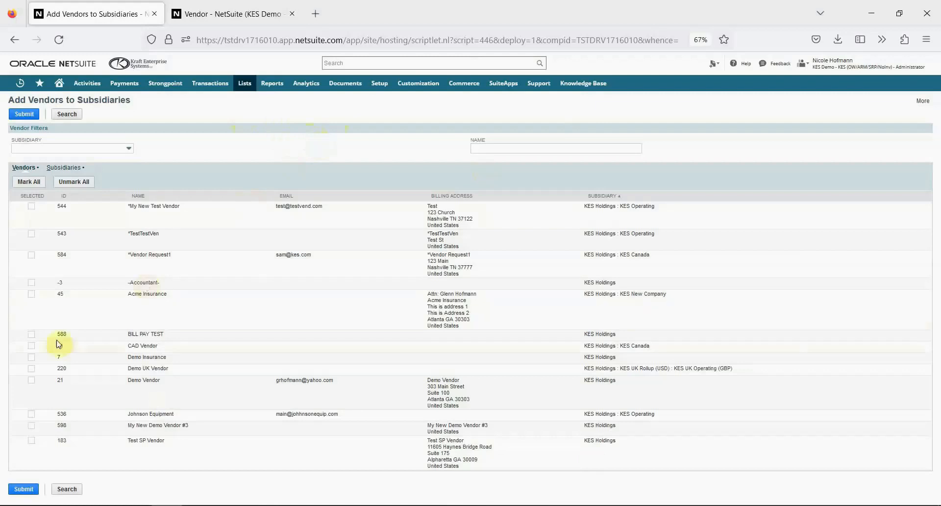
- Add Demo Vendor to the subsidiaries My New Subsidiary #2 and My New Subsidiary #3
click(32, 381)
click(64, 169)
click(30, 274)
click(32, 287)
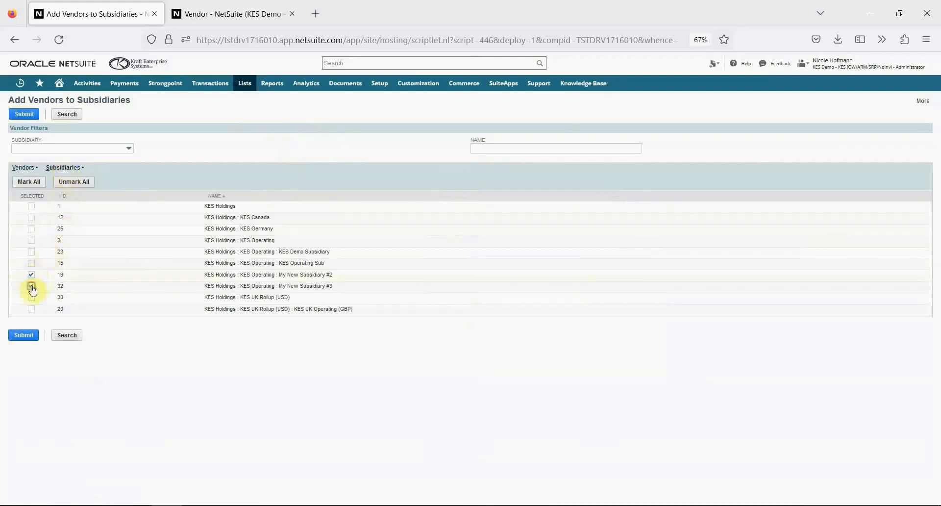
click(24, 114)
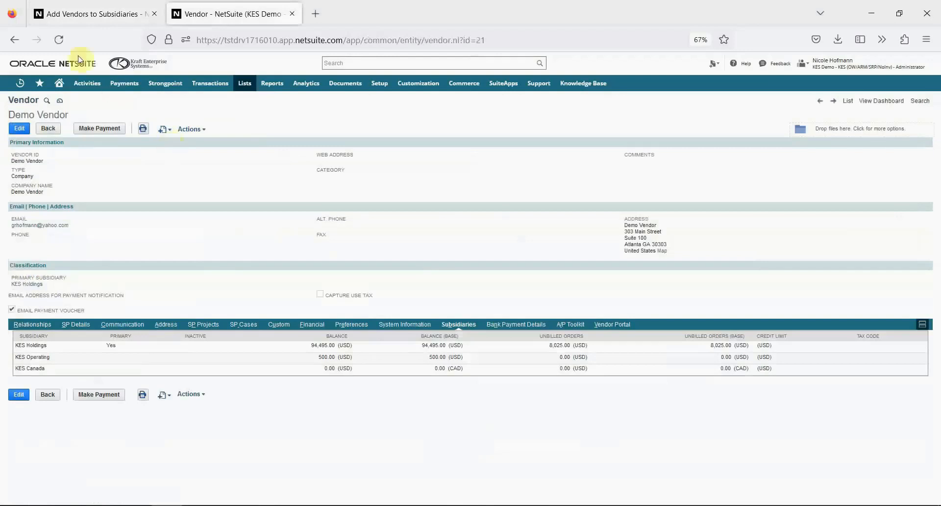
- Reload the Demo Vendor record and view its list of subsidiaries
click(58, 40)
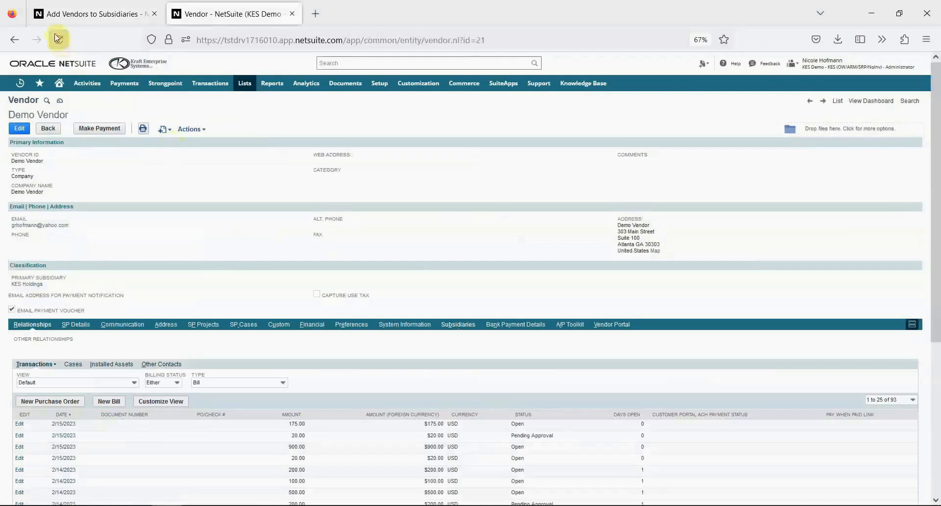
click(452, 325)
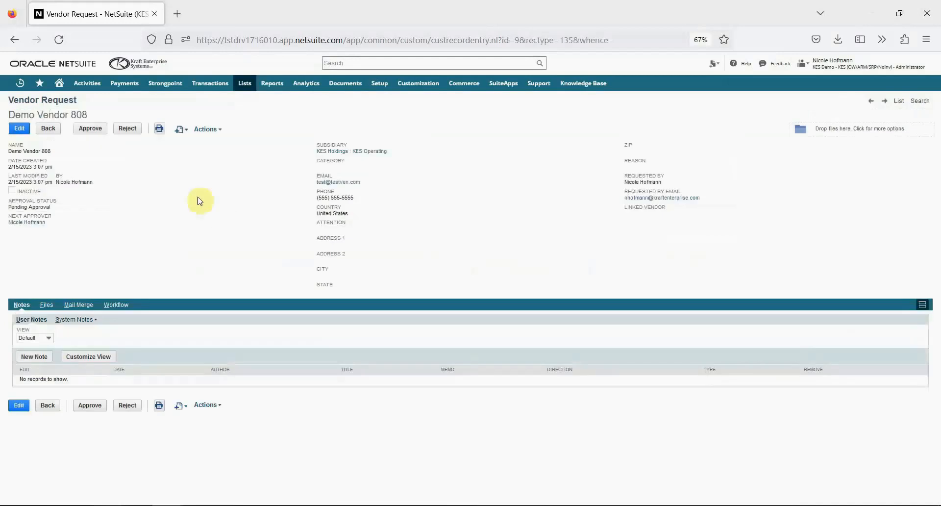
- Approve the Demo Vendor 808 vendor request and open its linked vendor record
click(92, 130)
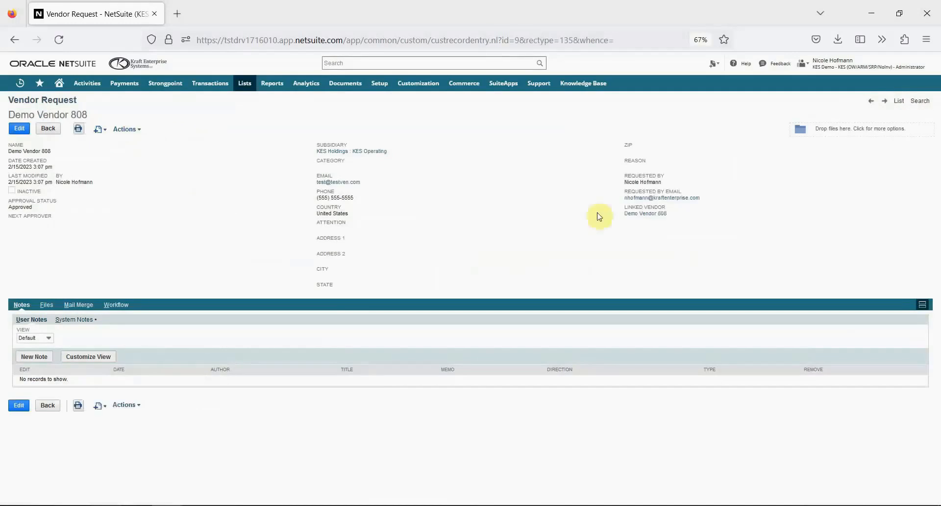
click(642, 214)
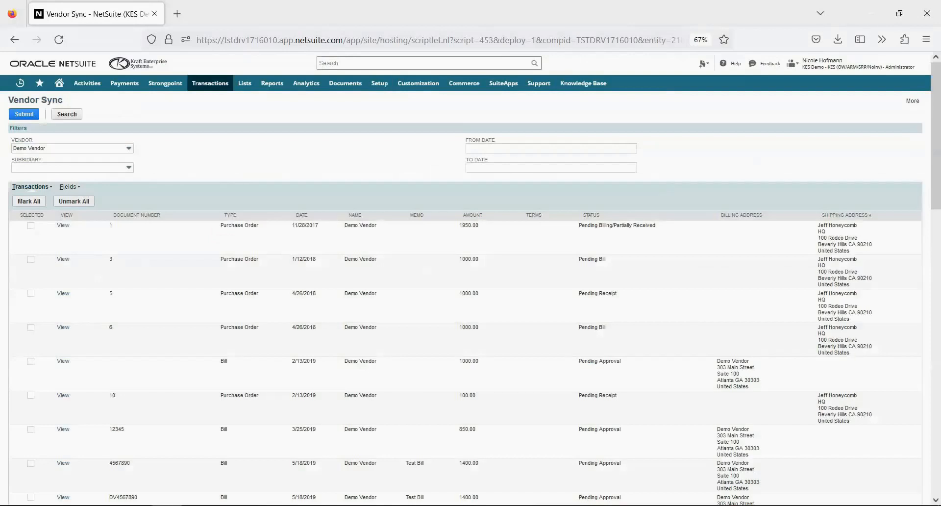
- In Vendor Sync, select Demo Vendor's 3/25/2019 bill and both 5/18/2019 Test Bill bills, submit the sync and review the transactions
scroll(668, 434, down, 2)
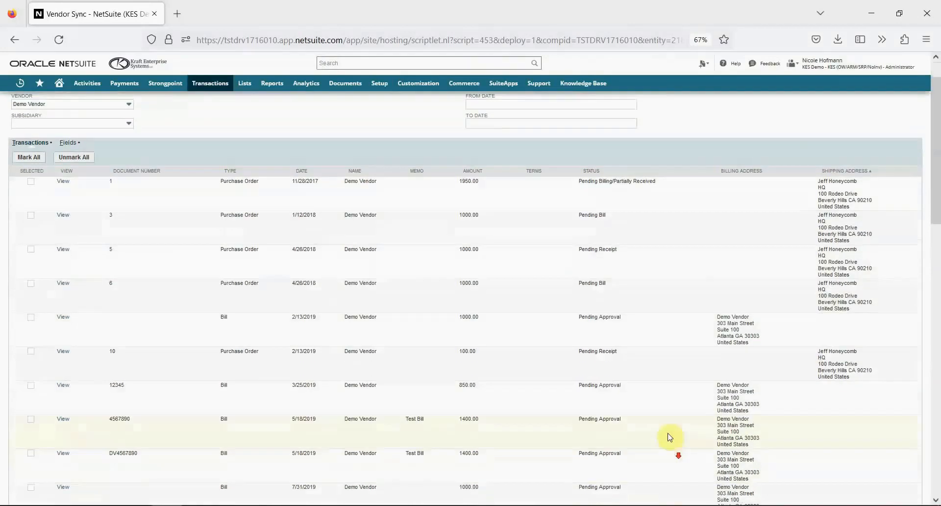
click(31, 386)
click(31, 418)
click(32, 453)
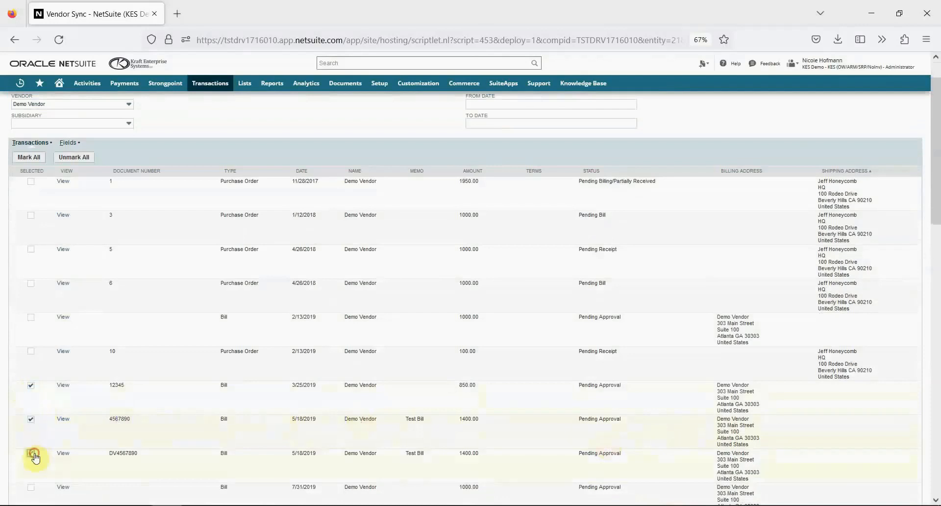
scroll(178, 361, up, 2)
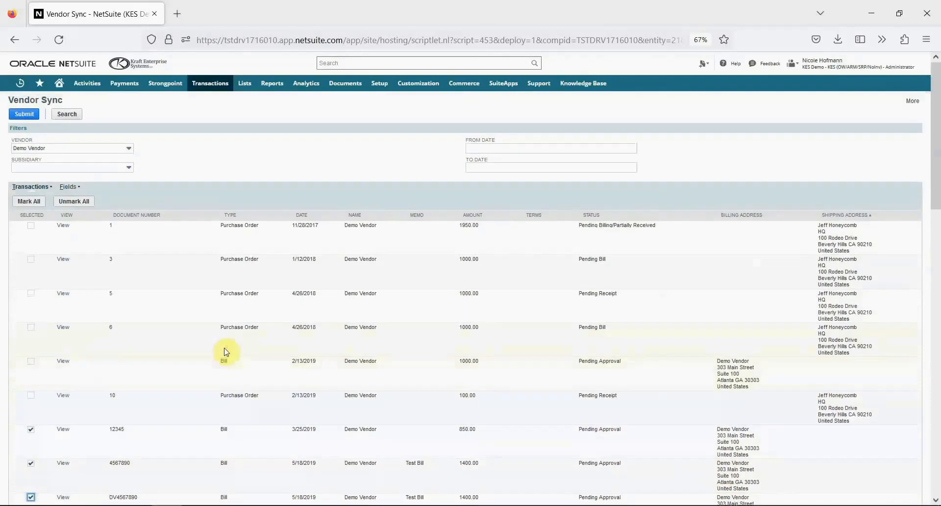
click(24, 115)
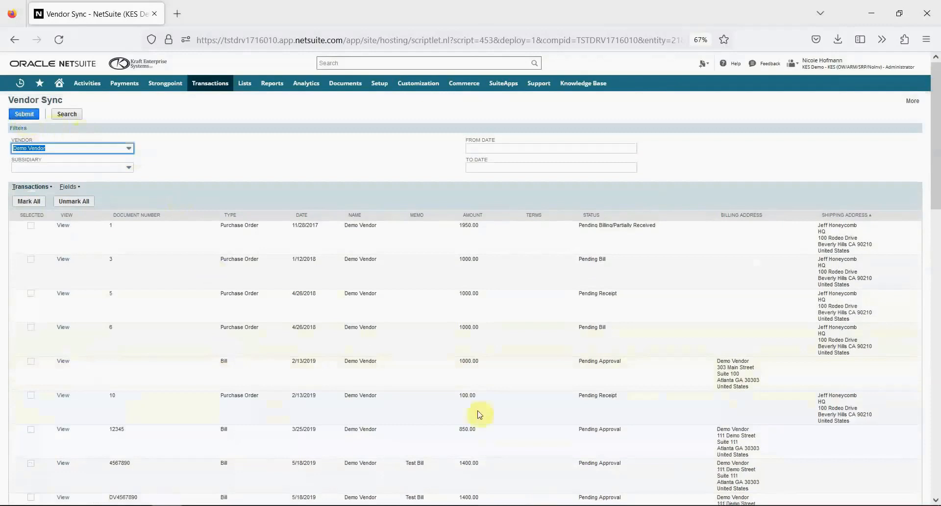
scroll(531, 347, down, 4)
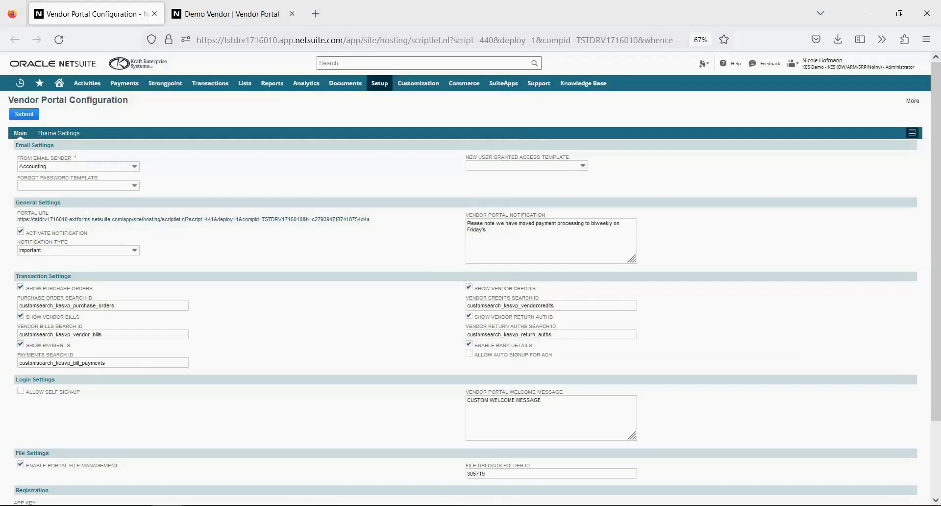
- Switch to the Demo Vendor portal and review its home, transactions, file/W-9 management, bank details and settings pages
key(ctrl+Tab)
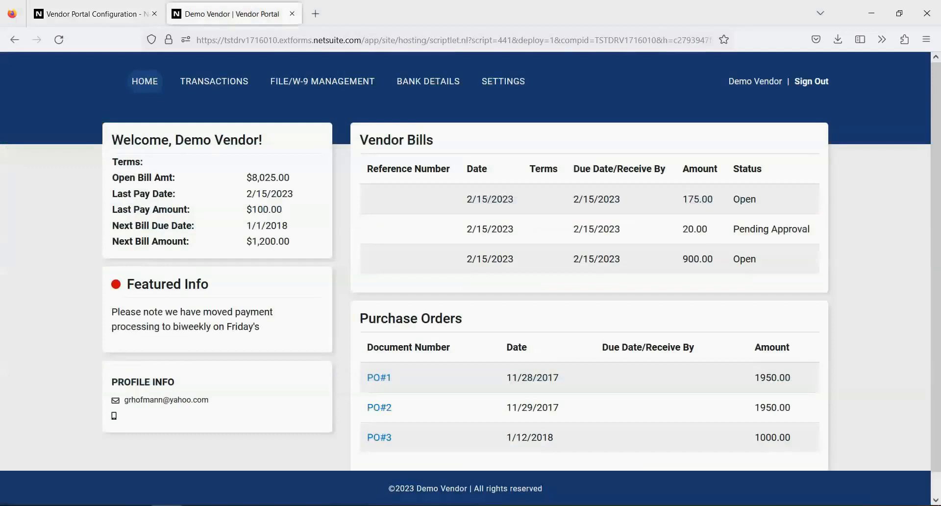
click(231, 83)
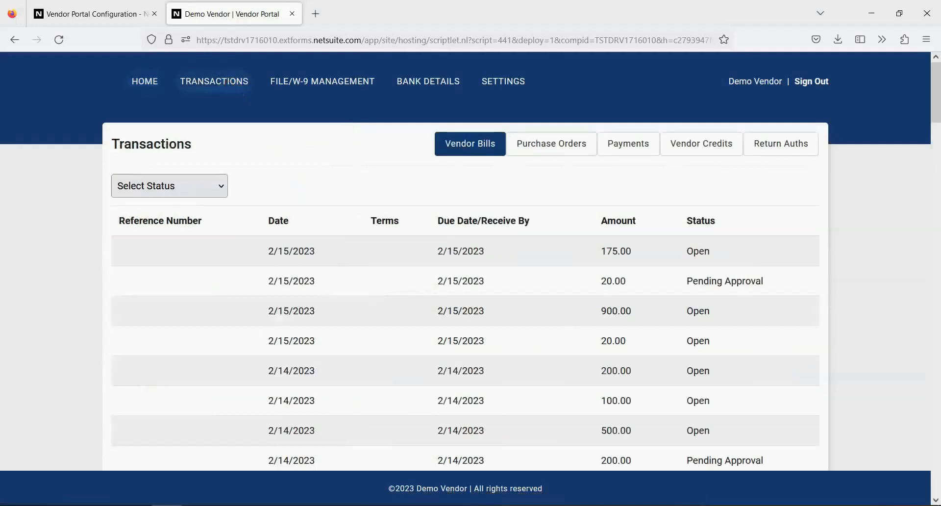
click(322, 82)
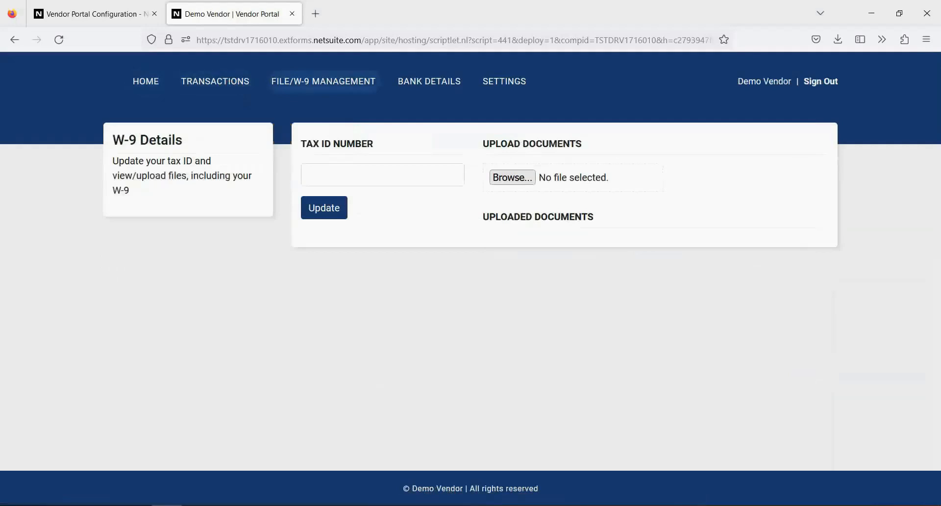
click(429, 82)
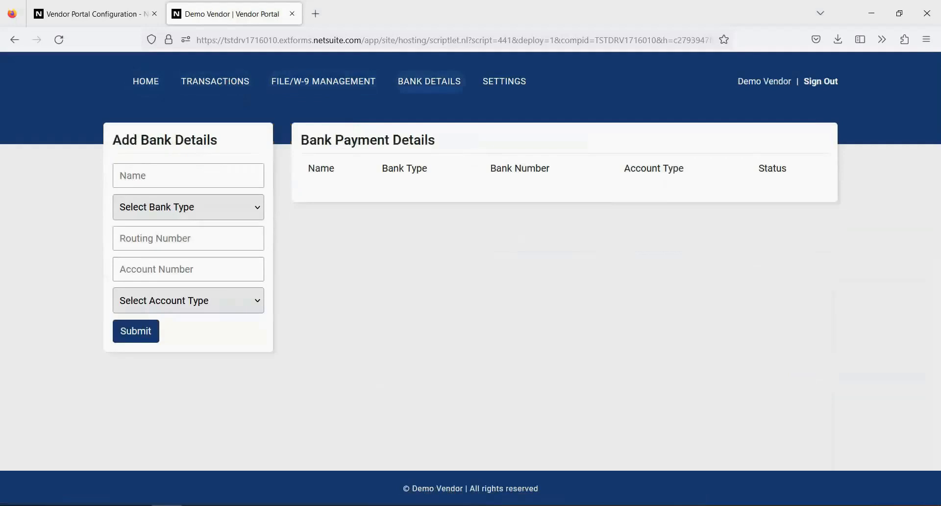
click(504, 82)
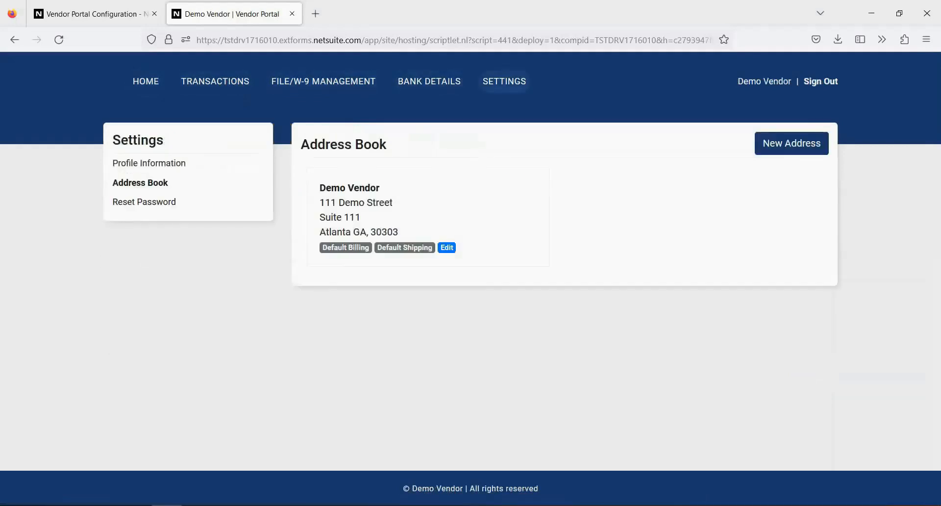